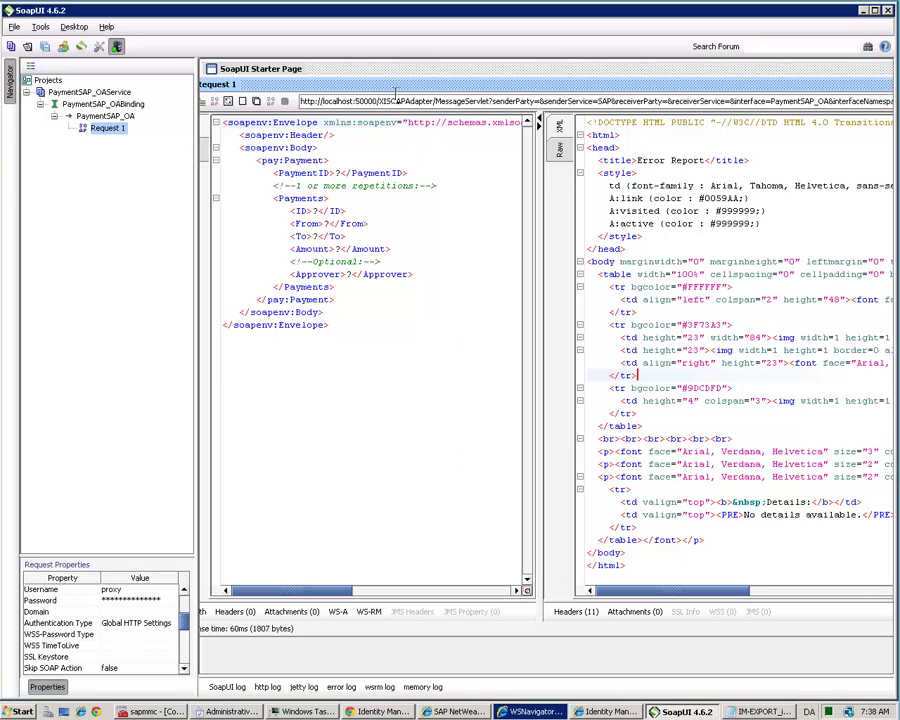
- Submit Request 1 of PaymentSAP_OA again and check the request's authentication properties
drag(394, 90, 431, 91)
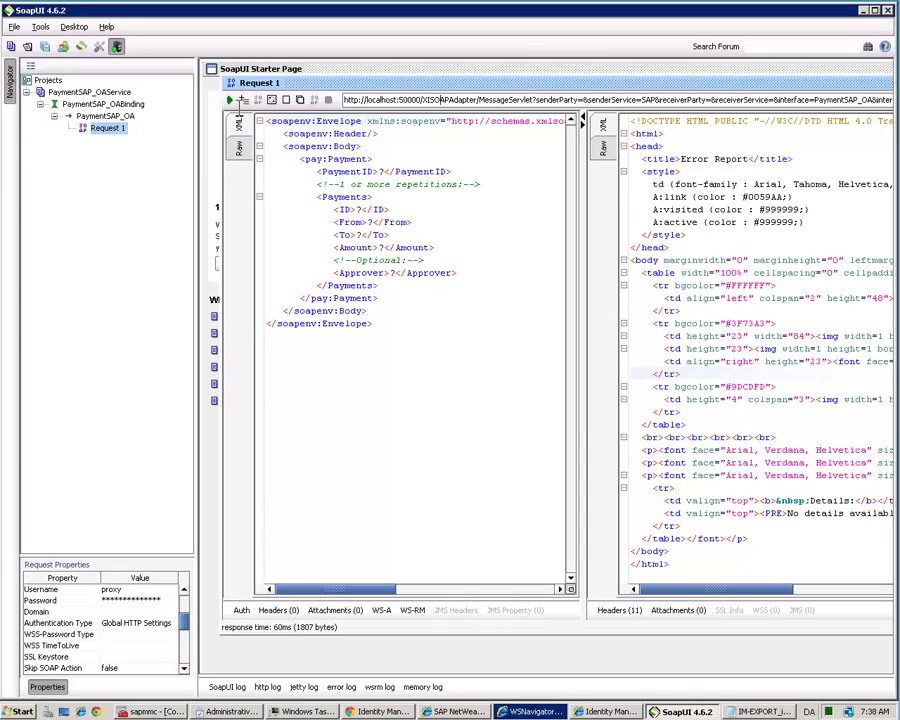
click(230, 104)
scroll(187, 610, up, 3)
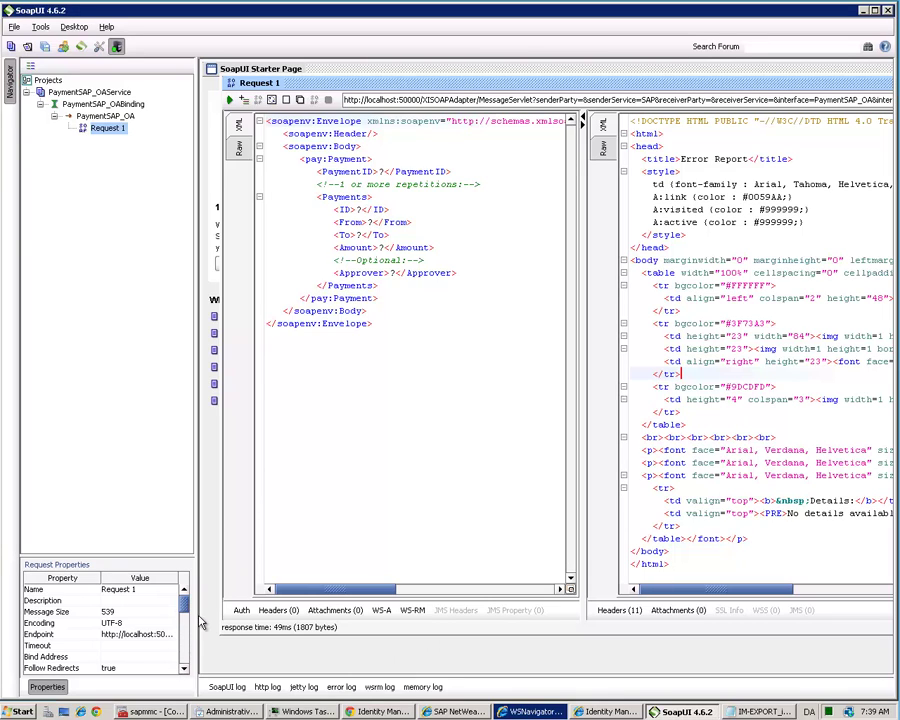
scroll(175, 638, down, 3)
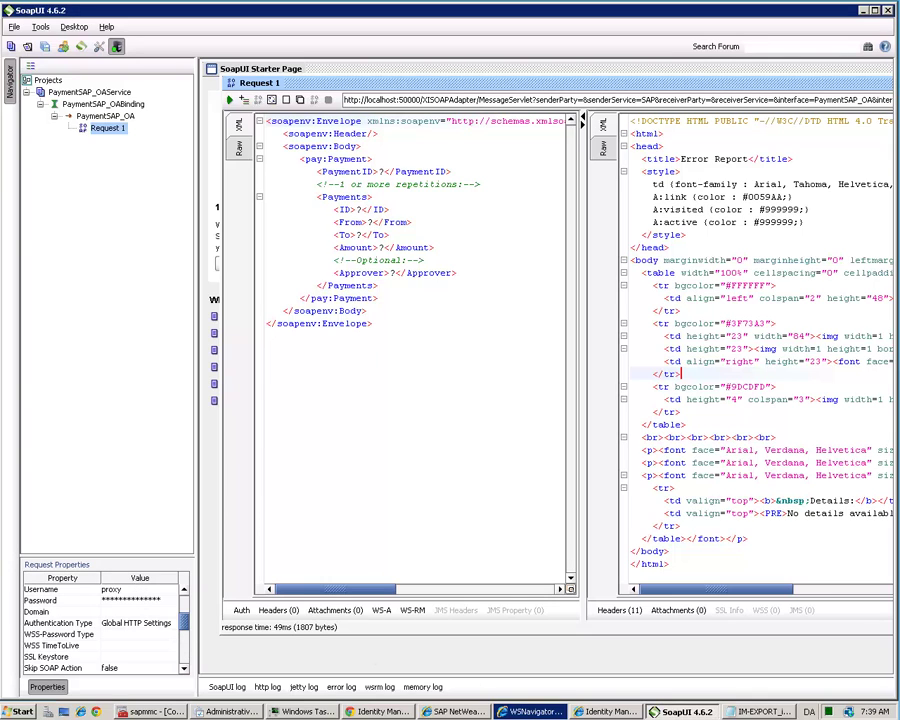
- Switch to the Identity Management browser window and list all users assigned to the role SAP_XI_APPL_SERV_USER
click(608, 712)
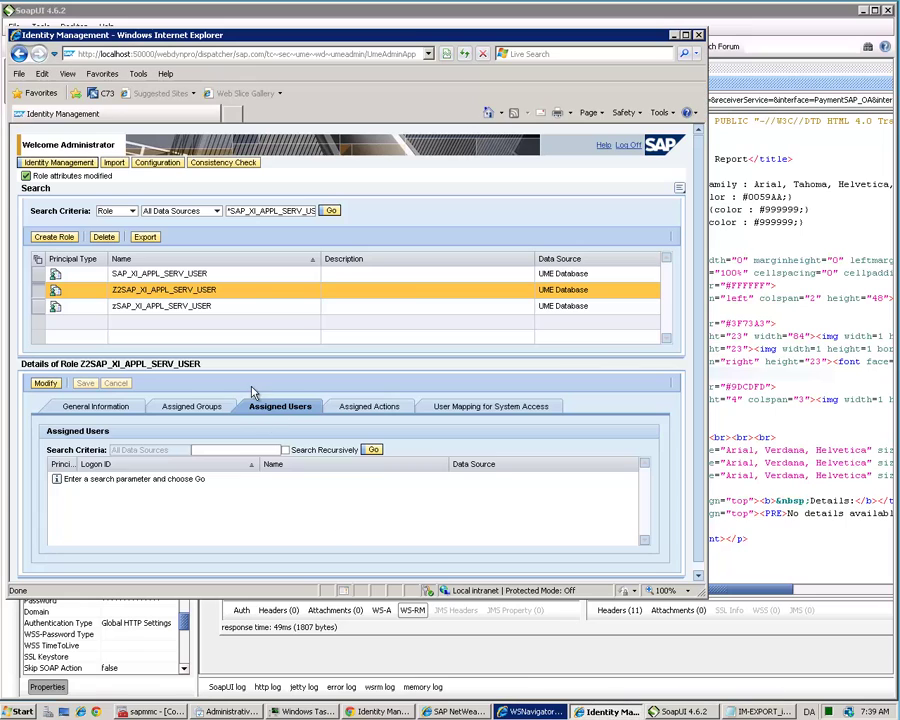
click(164, 277)
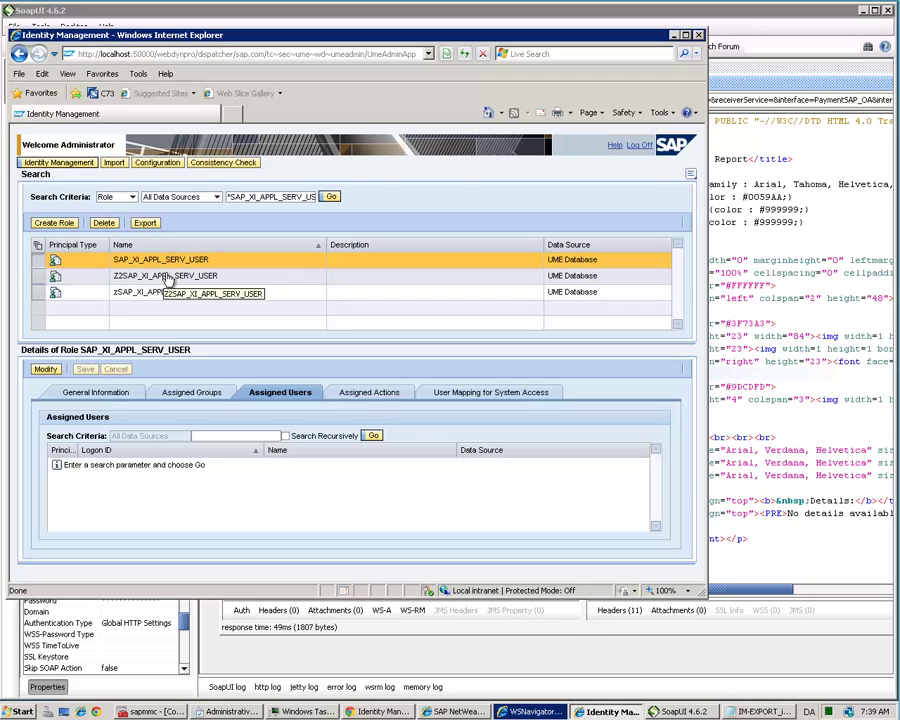
click(374, 437)
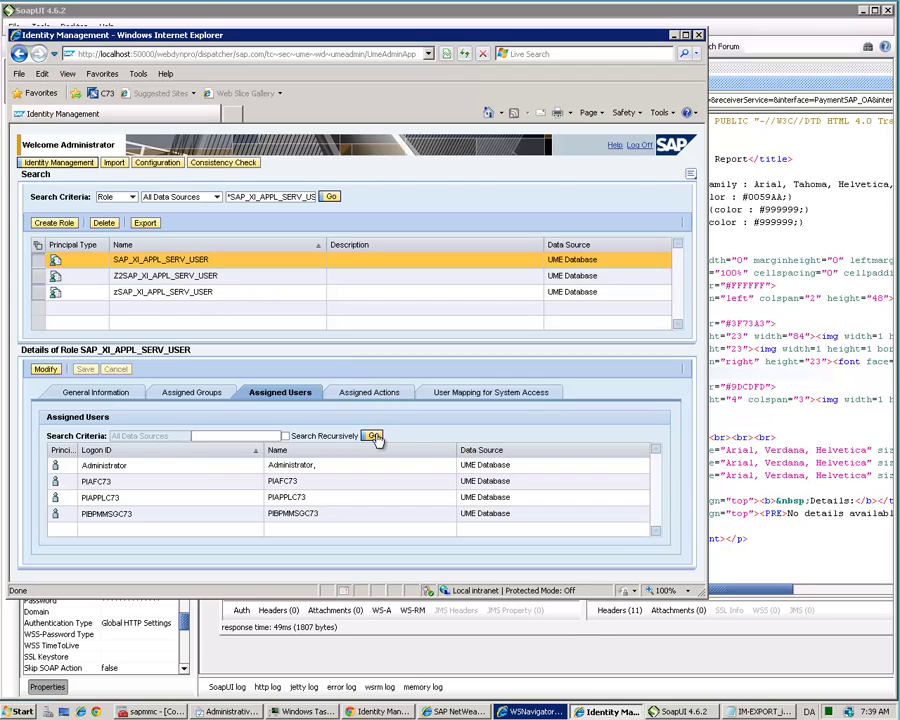
- Export the role SAP_XI_APPL_SERV_USER and save the exported principals as a text file on the Desktop
click(147, 228)
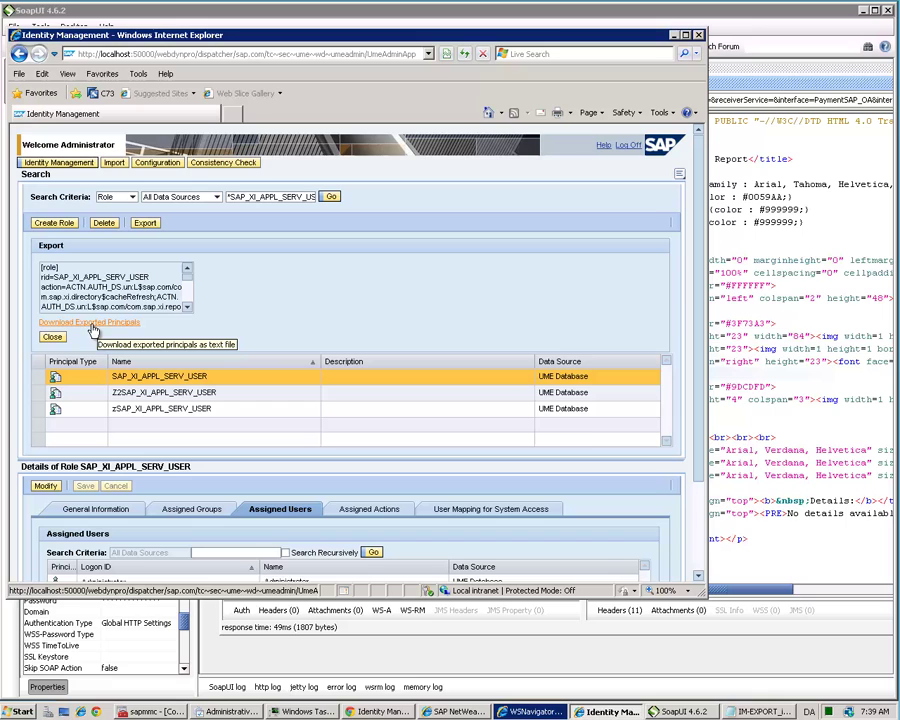
click(92, 324)
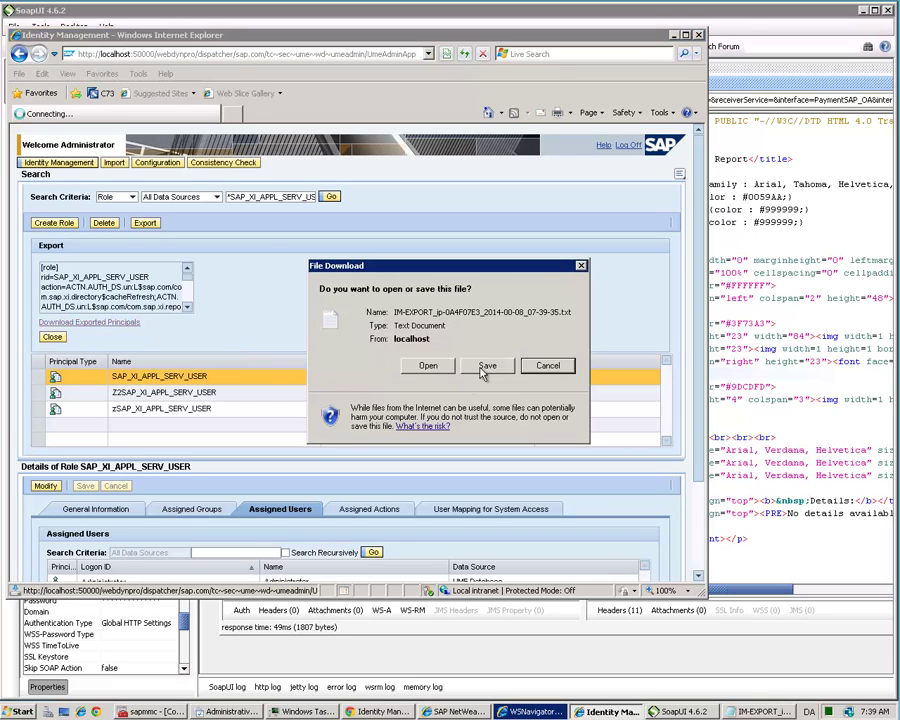
click(487, 366)
click(450, 364)
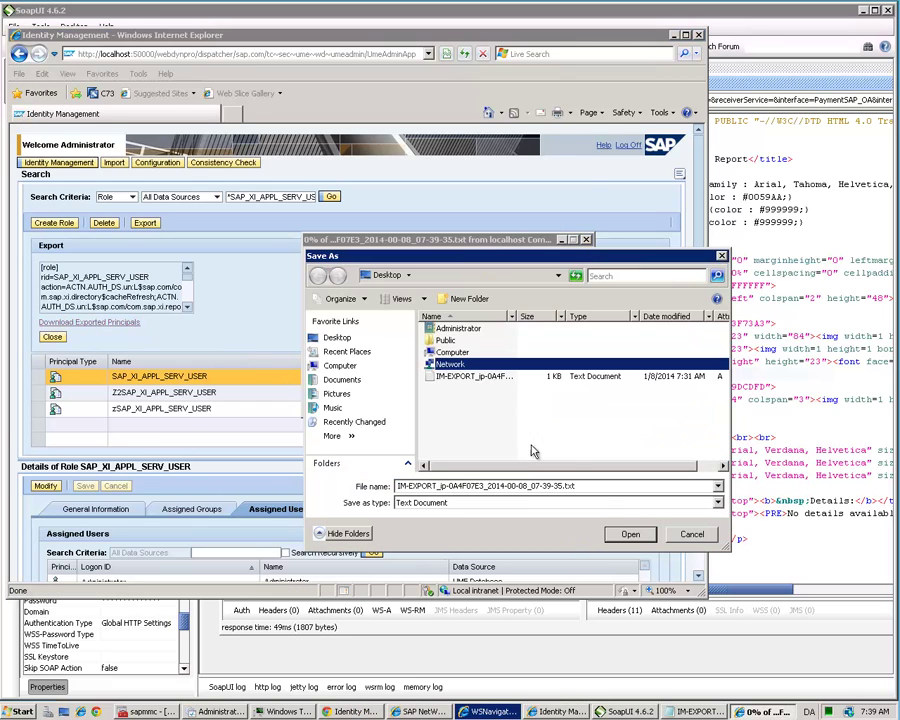
click(630, 535)
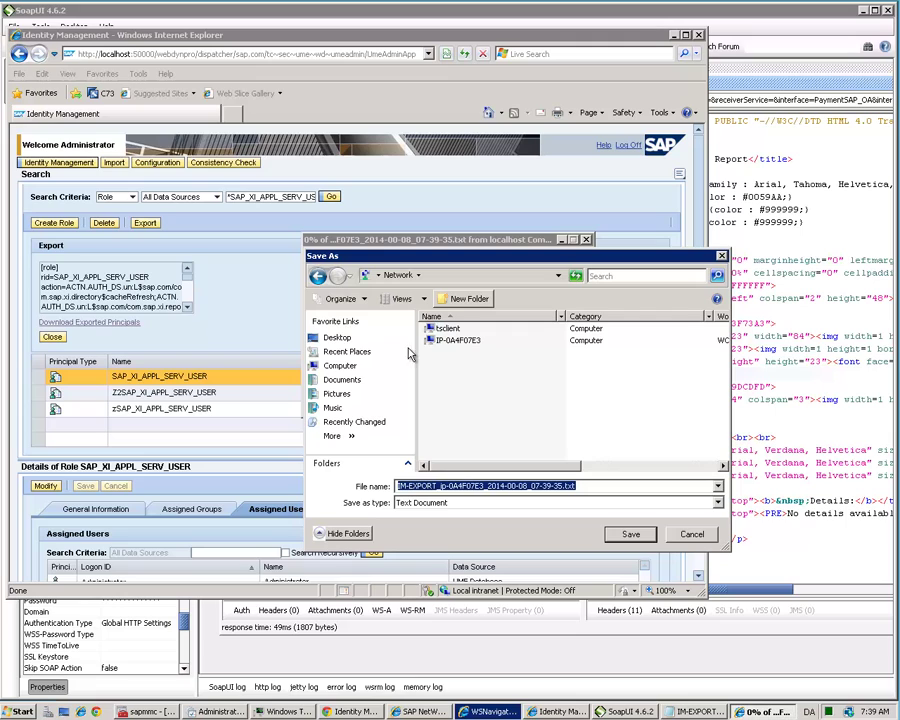
click(343, 351)
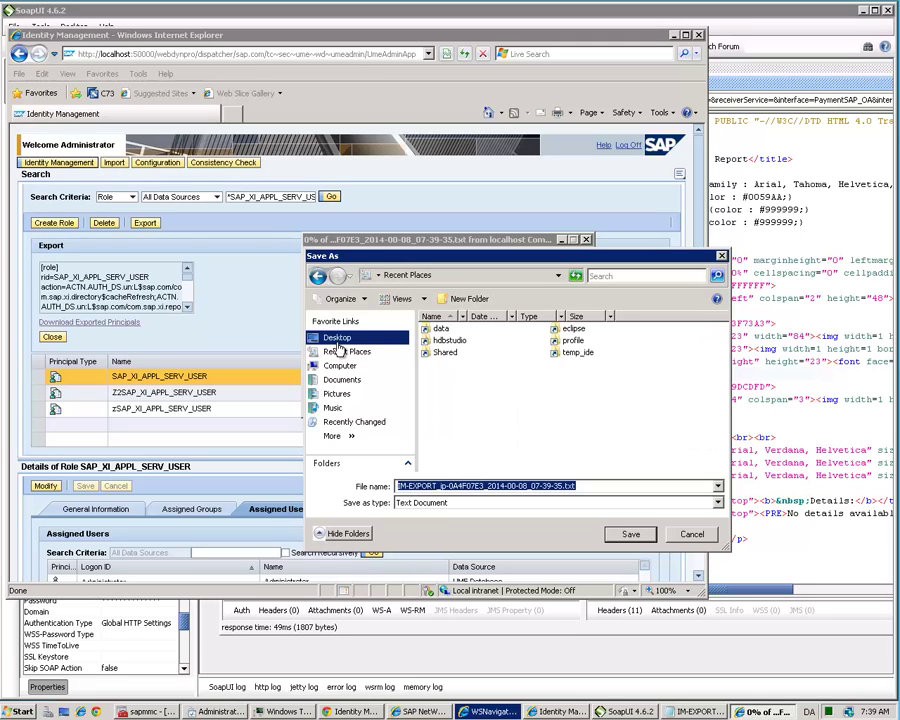
click(338, 340)
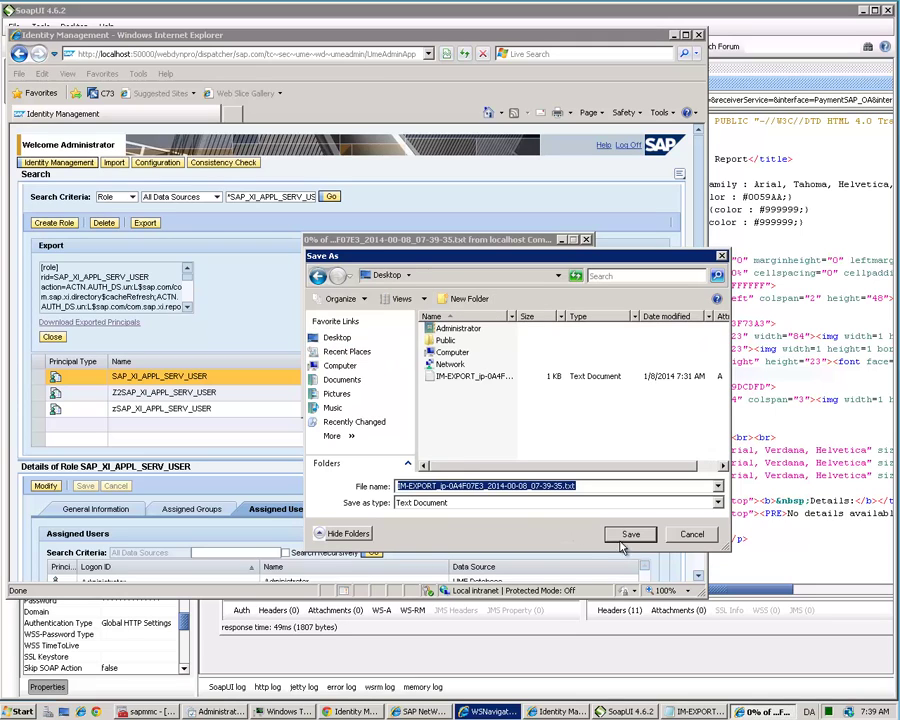
click(627, 536)
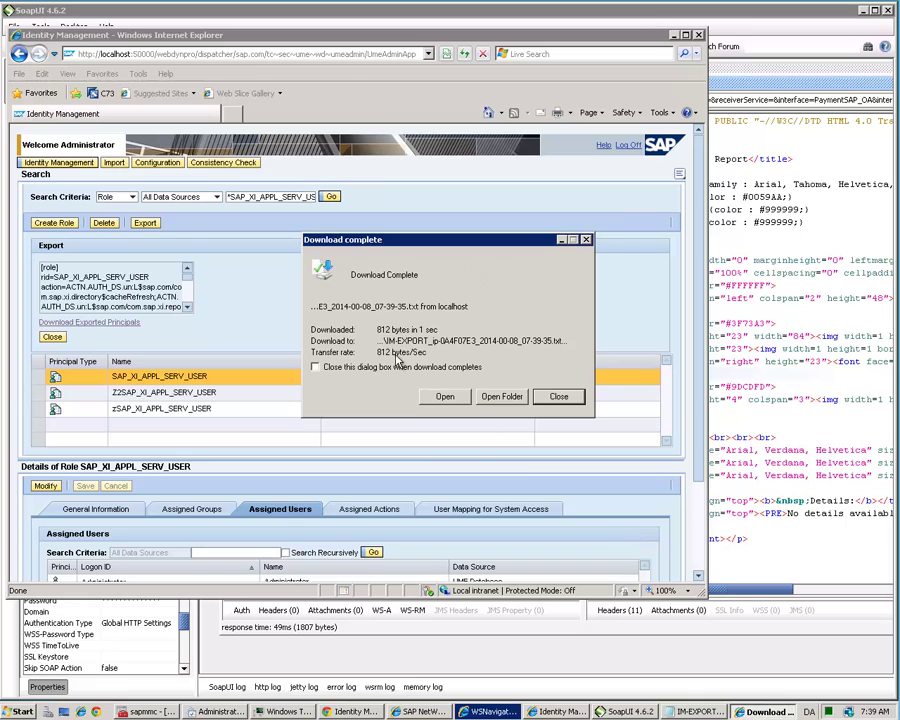
- Open the downloaded export file, rename the role ID to Z3SAP_XI_APPL_SERV_USER and clear the user assignments
click(445, 396)
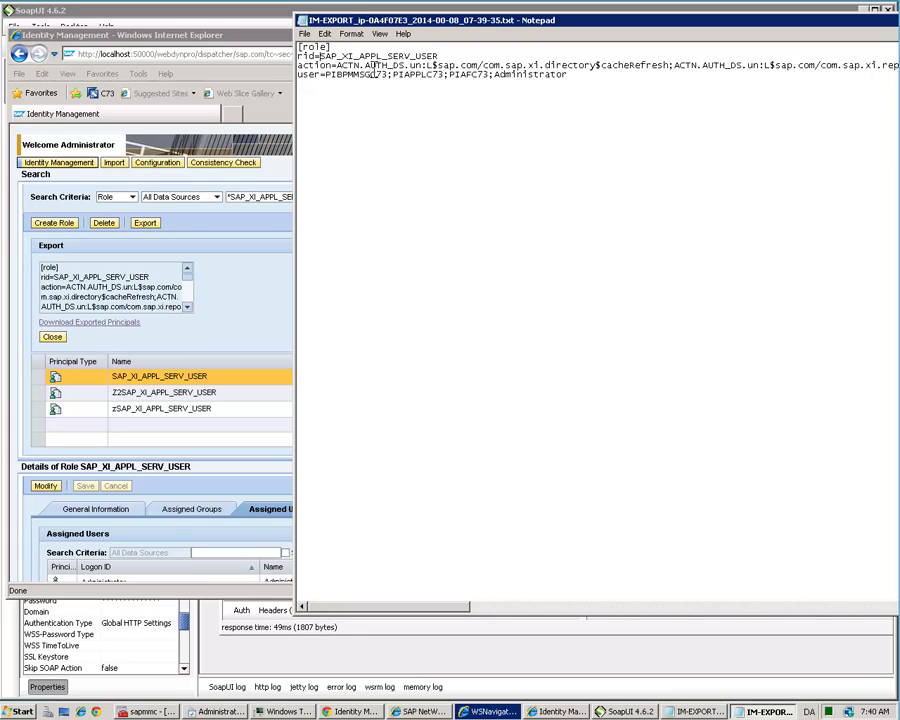
text(Z)
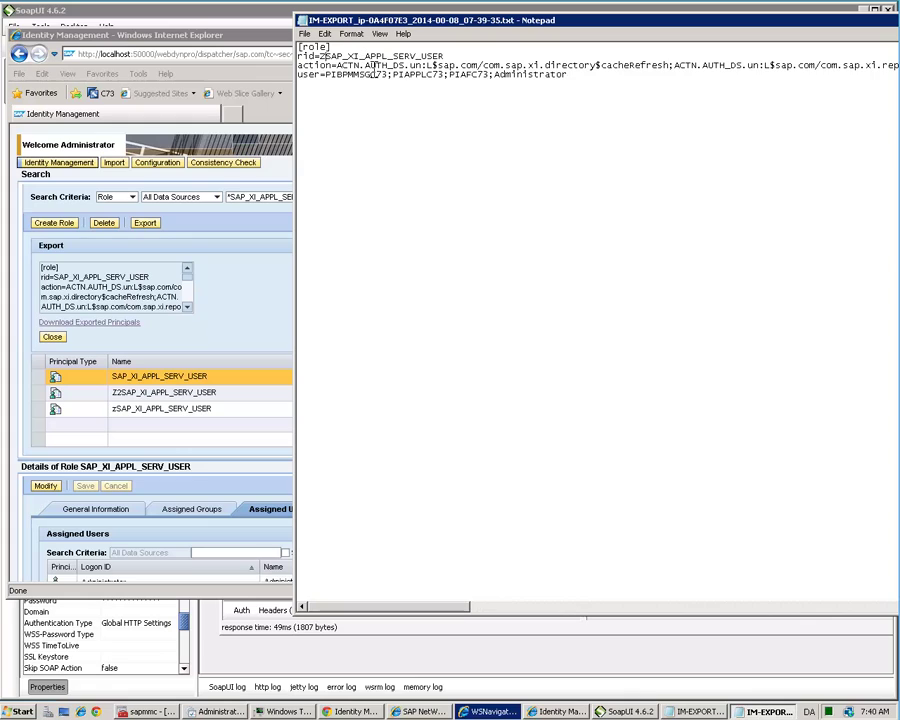
text(3)
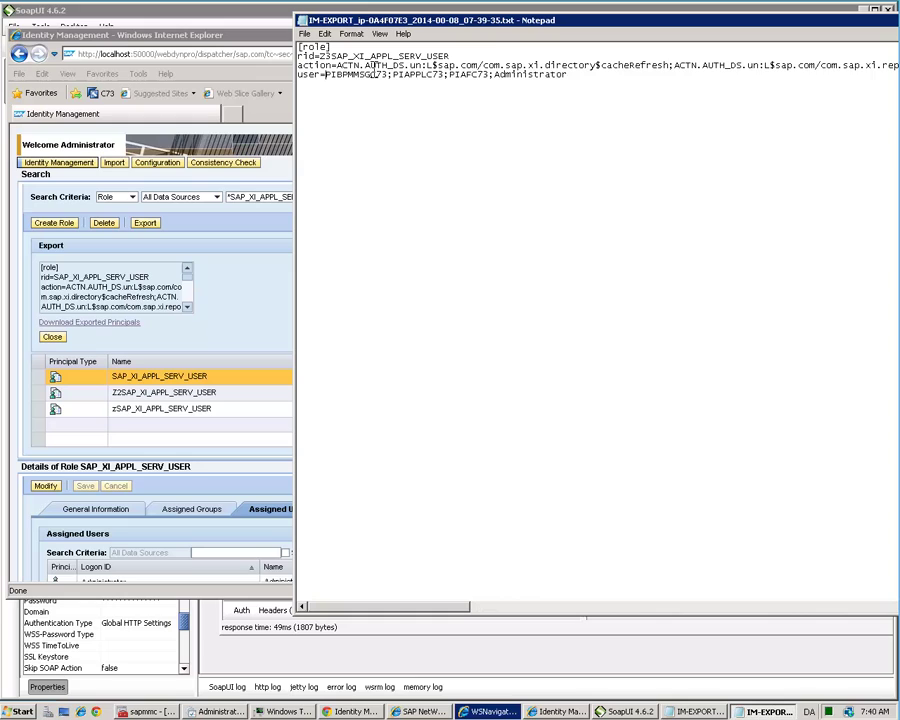
key(shift+End)
key(Delete)
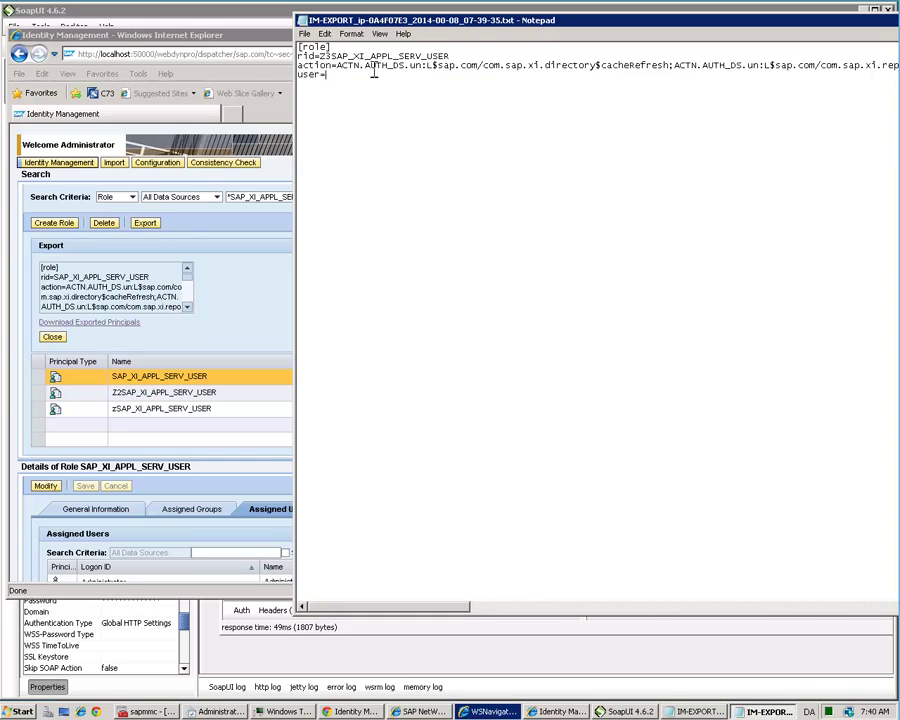
- Copy the entire edited role definition into Identity Management's plain text import and upload it without overwriting existing data
key(ctrl+a)
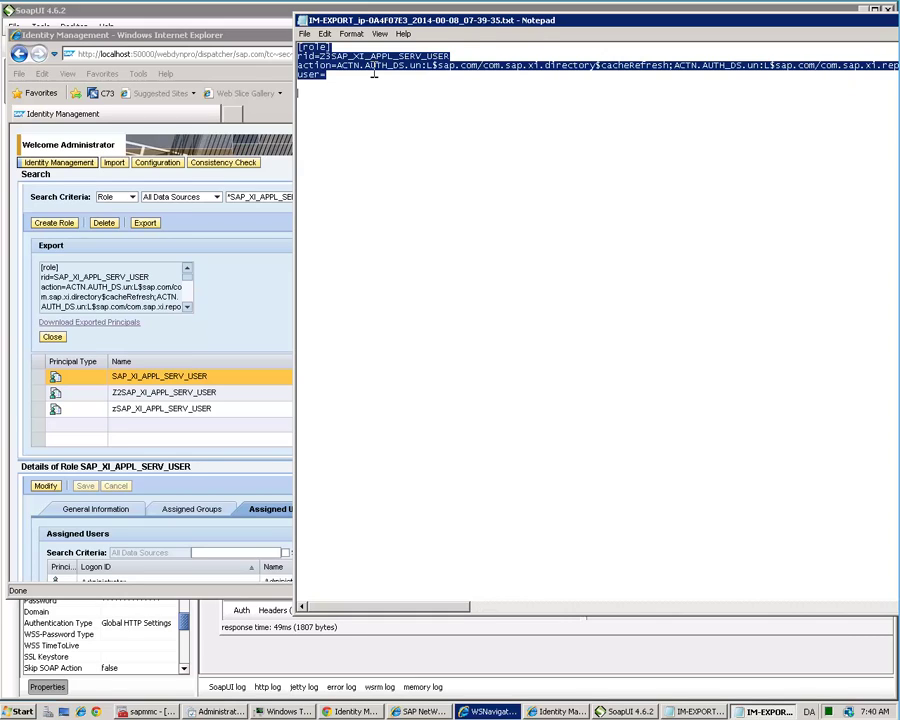
click(116, 165)
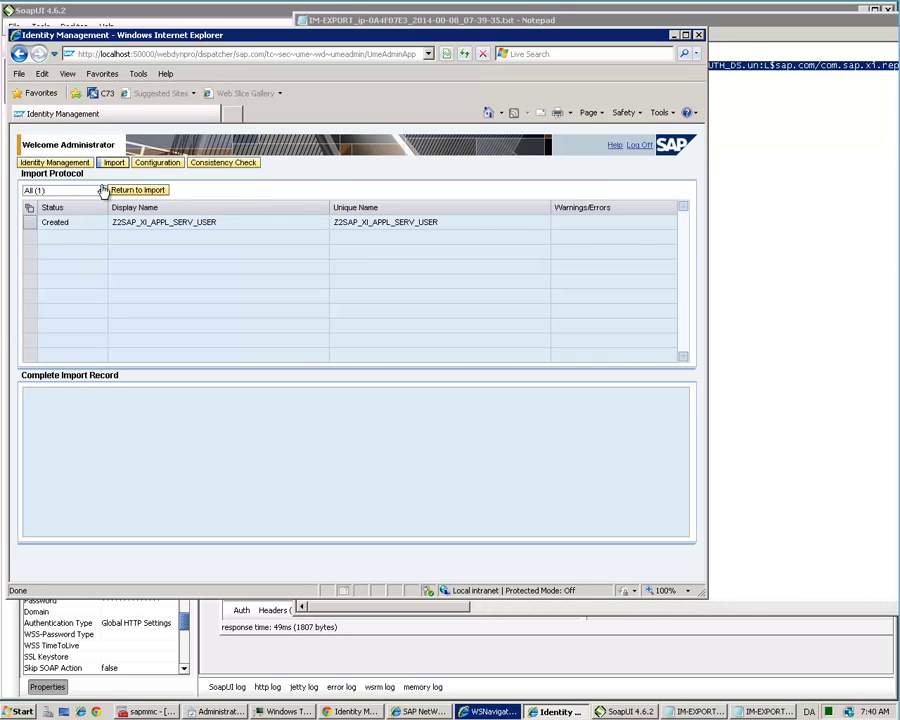
click(101, 190)
click(121, 193)
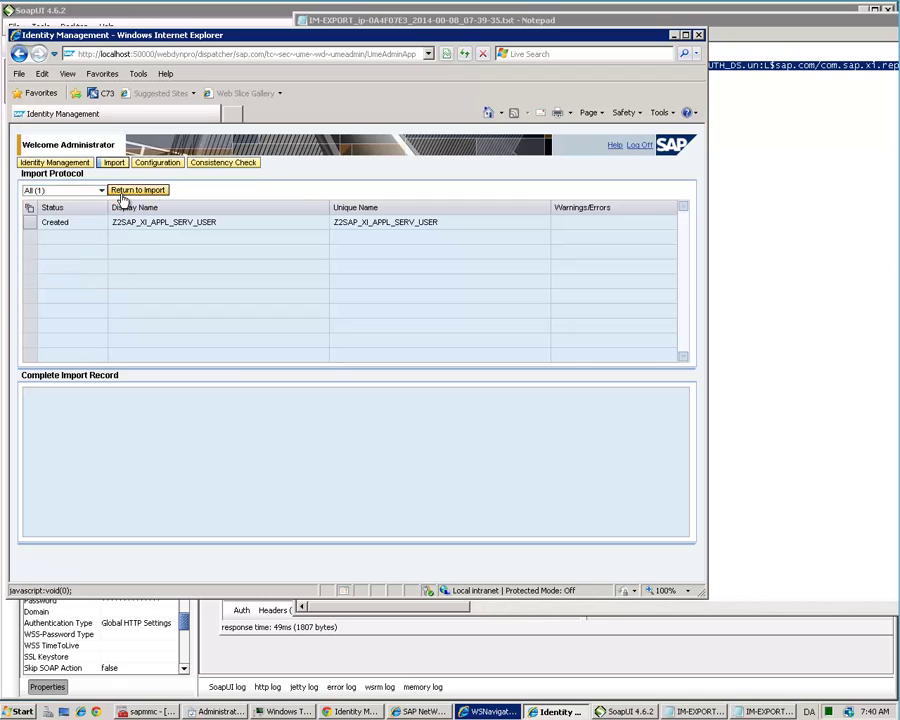
click(103, 287)
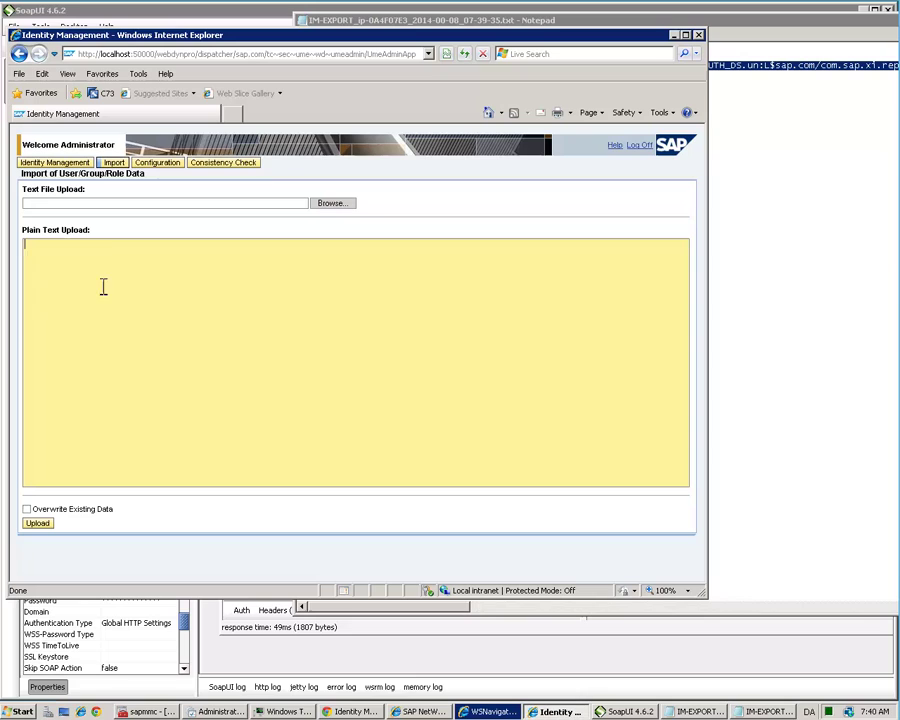
text([role] id=Z3SAP_XI_APPL_SERV_USER action=ACTN.AUTH_DS.un:L$sap.com/com.sap.xi.directory$cacheRefresh;ACTN.AUTH_DS.un:L$sap.com/com.sap.xi.repository$display;ACTN.AUTH_DS.un:L$sap.com/com.sap.xi.directory$display;ACTN.AUTH_DS.un:L$sap.com/com.sap.aii.adapter.soap.app$xi_adapter_soap_message;ACTN.AUTH_DS.un:L$sap.com/com.sap.xi.services$display;ACTN.AUTH_DS.un:L$sap.com/com.sap.aii.adapter.soap.app$xi_adapter_soap_helper;ACTN.AUTH_DS.un:L$sap.com/com.sap.aii.axis.app$xi_adapter_axis;ACTN.AUTH_DS.un:L$sap.com/com.sap.aii.af.app$xi_af_channel_admin_display;ACTN.AUTH_DS.un:L$sap.com/com.sap.xi.directory.nwa.api.app$display;ACTN.AUTH_DS.un:L$sap.com/com.sap.aii.adapter.http.app$http_adapter_message;ACTN.AUTH_DS.un:L$sap.com/com.sap.aii.af.ms.app$receive user=)
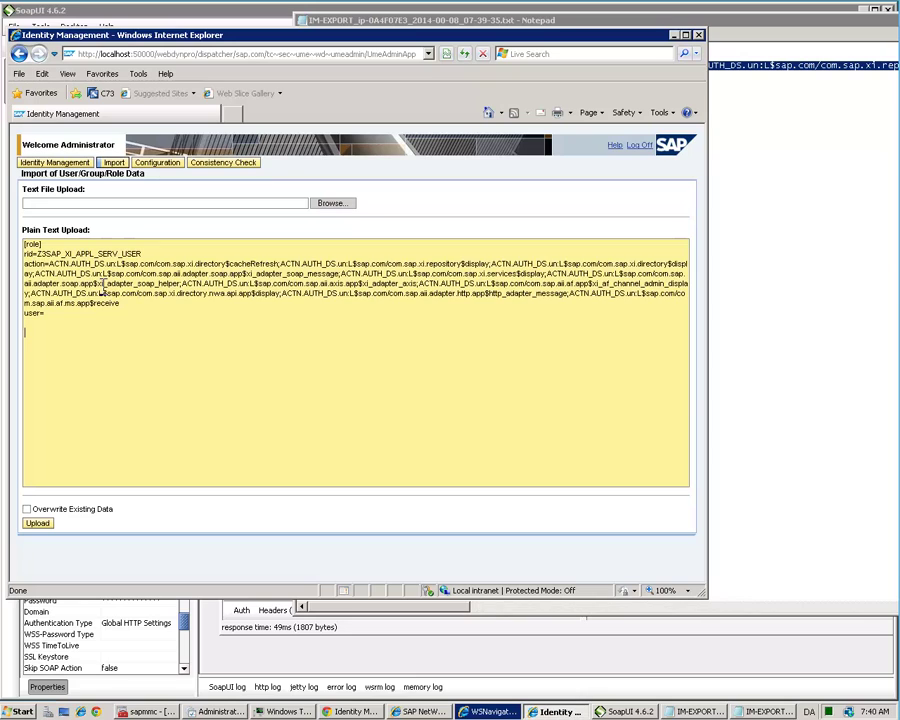
click(39, 524)
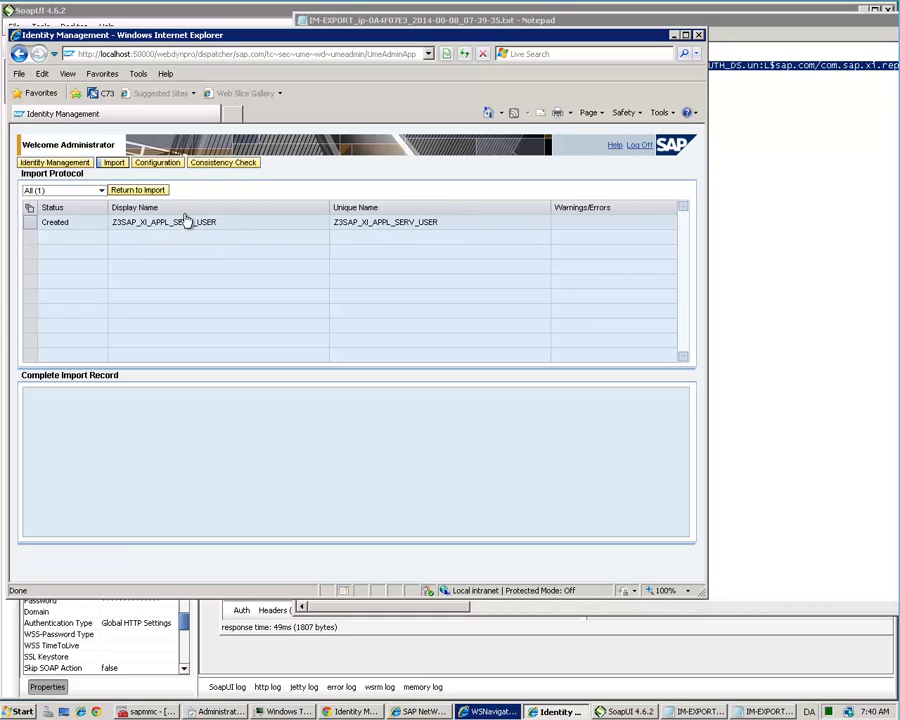
click(137, 191)
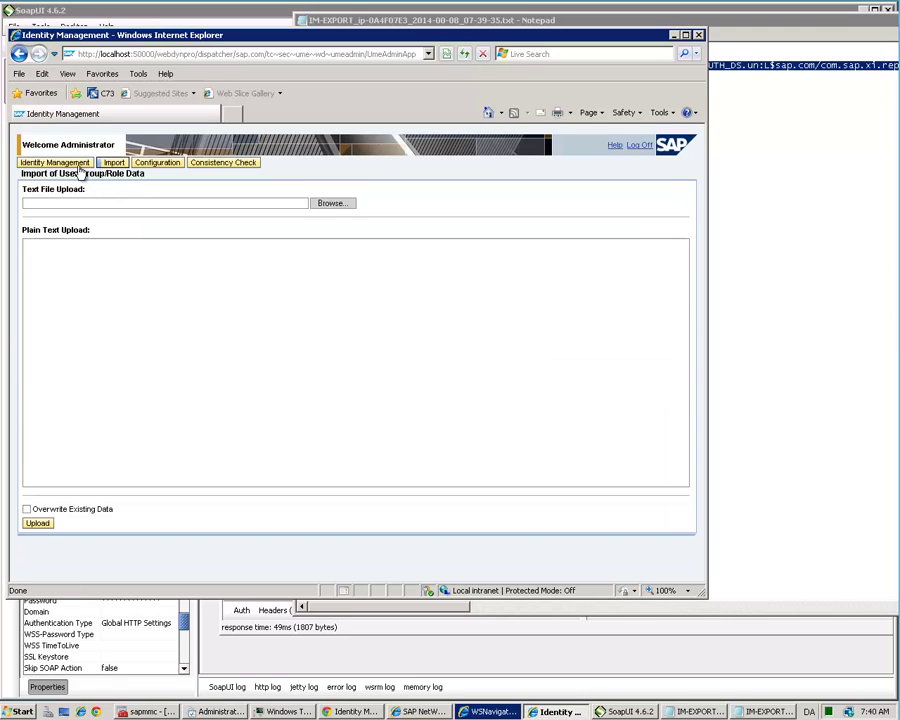
- Rerun the role search in Identity Management and review the assigned actions of Z3SAP_XI_APPL_SERV_USER
click(80, 164)
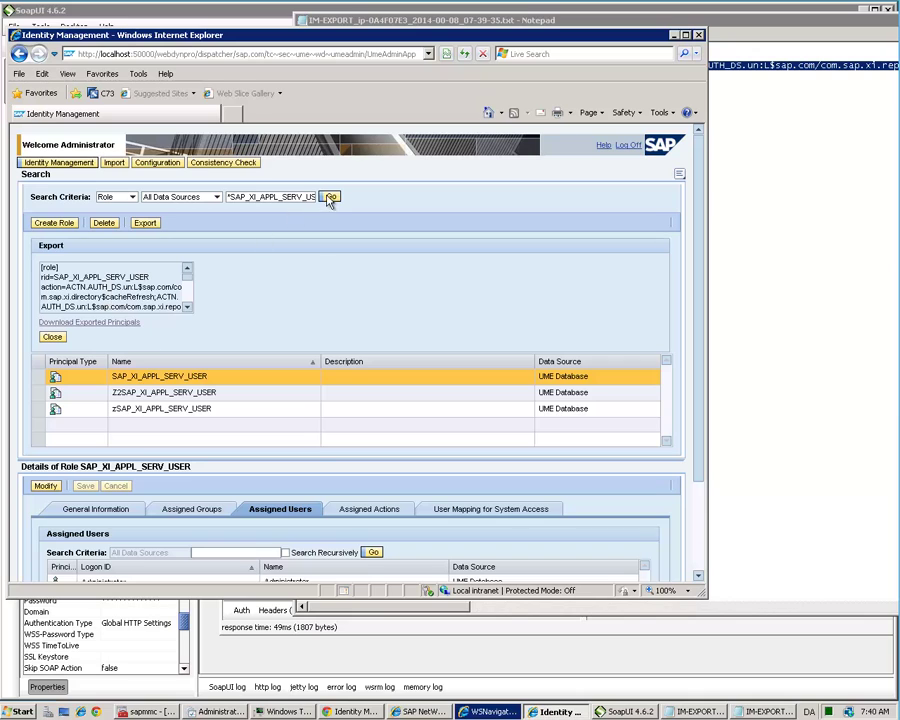
click(331, 198)
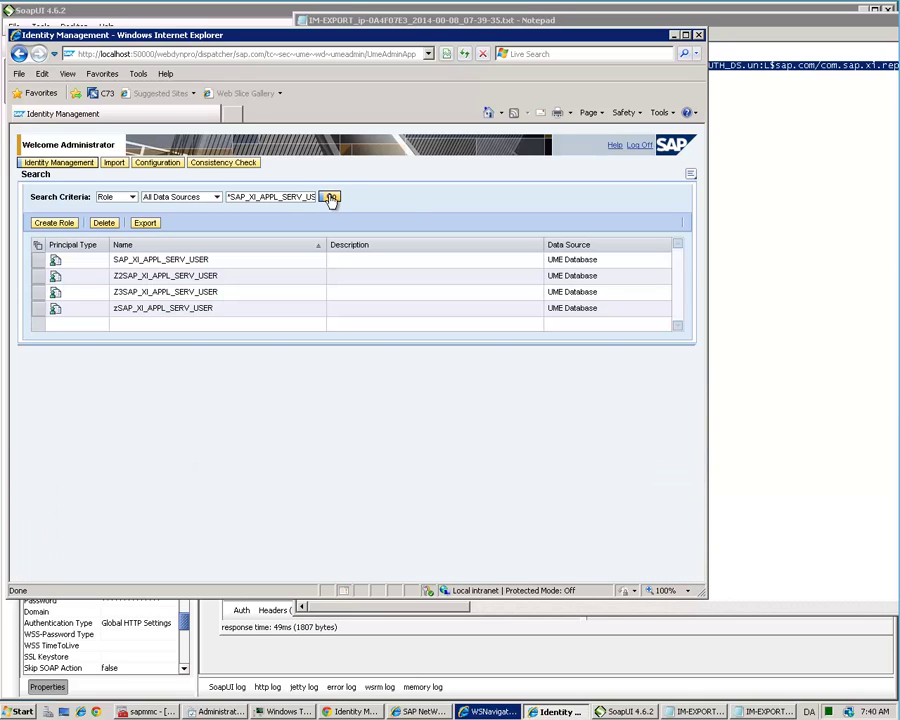
click(192, 293)
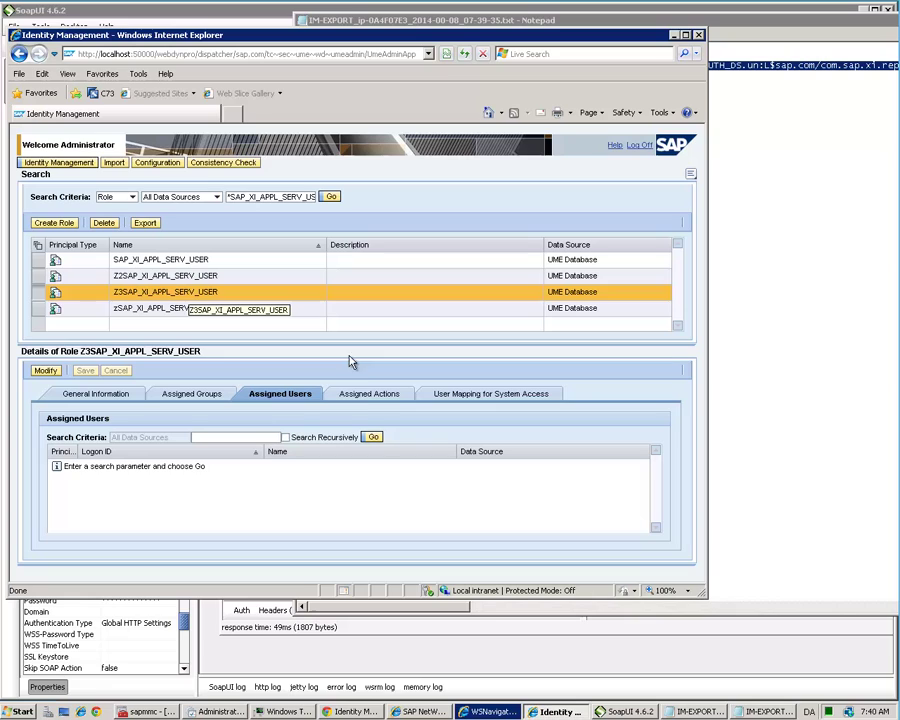
click(352, 395)
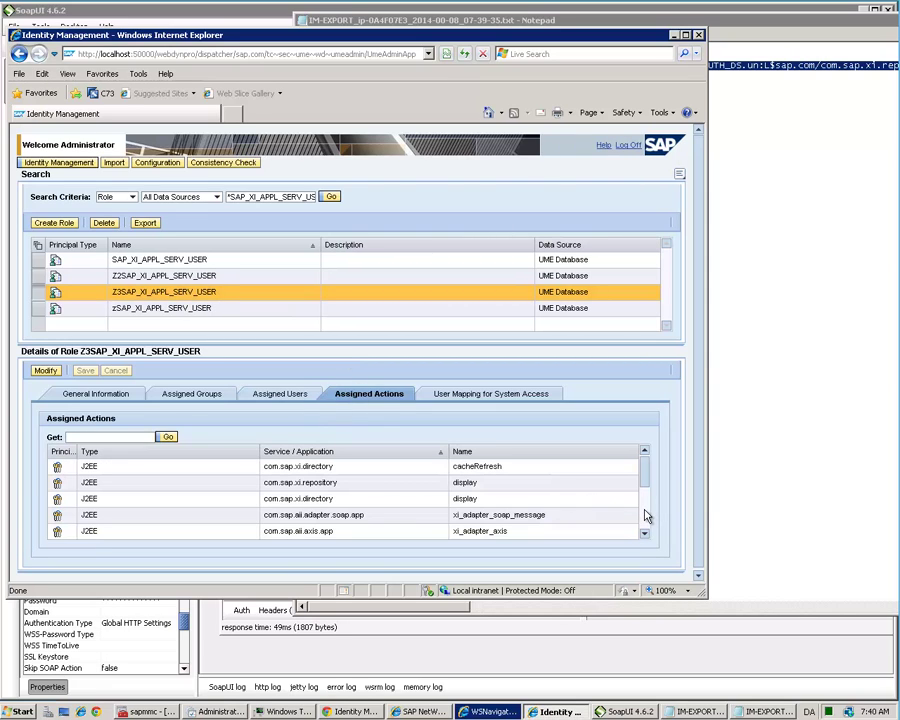
click(645, 516)
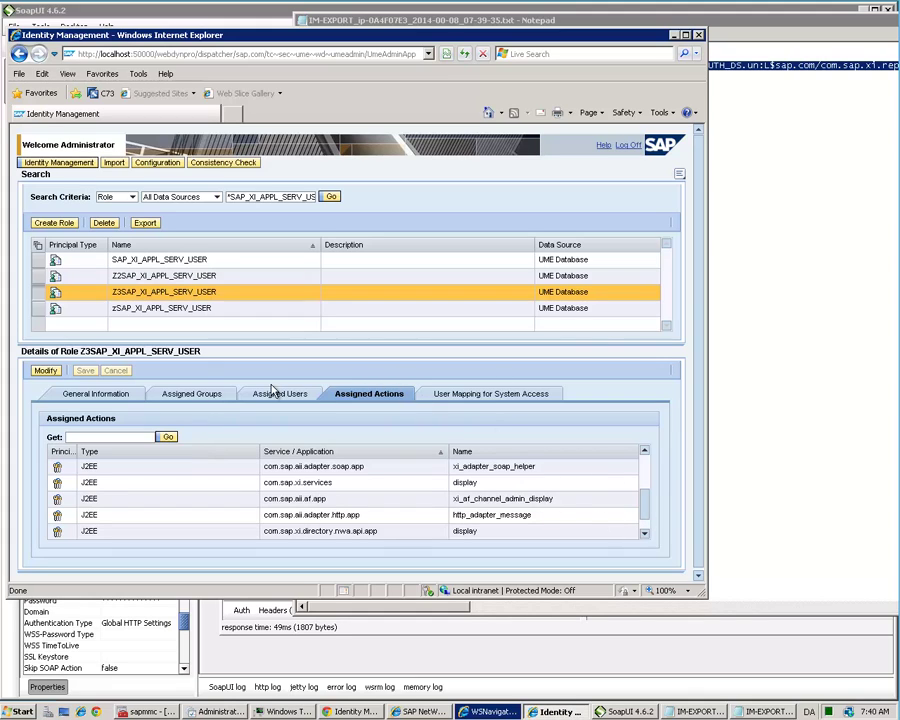
- Open the assigned users of role Z3SAP_XI_APPL_SERV_USER for modification and search the available users for proxy
click(277, 400)
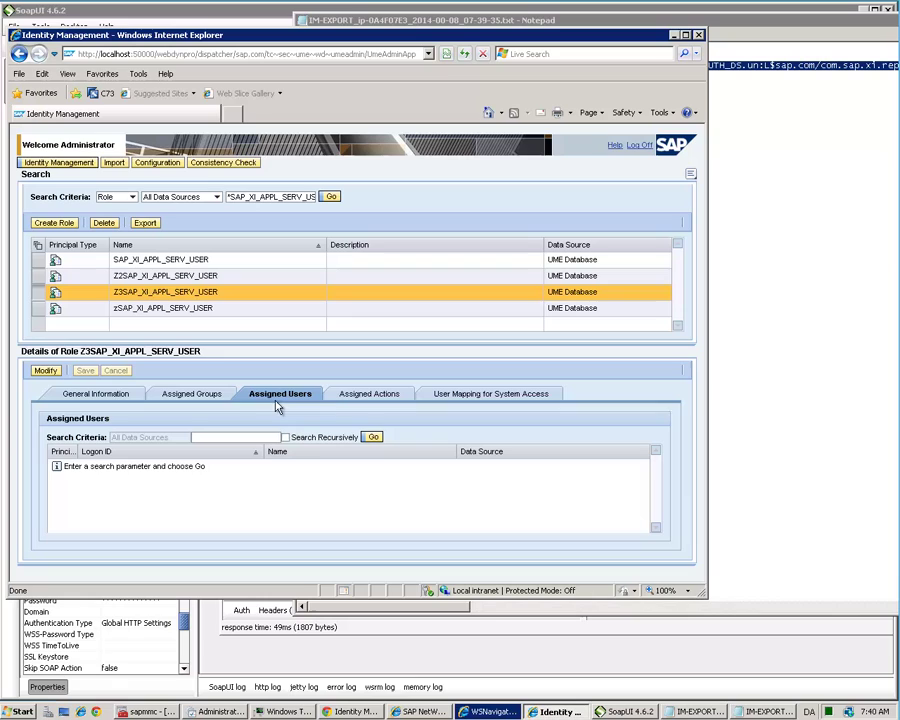
click(52, 371)
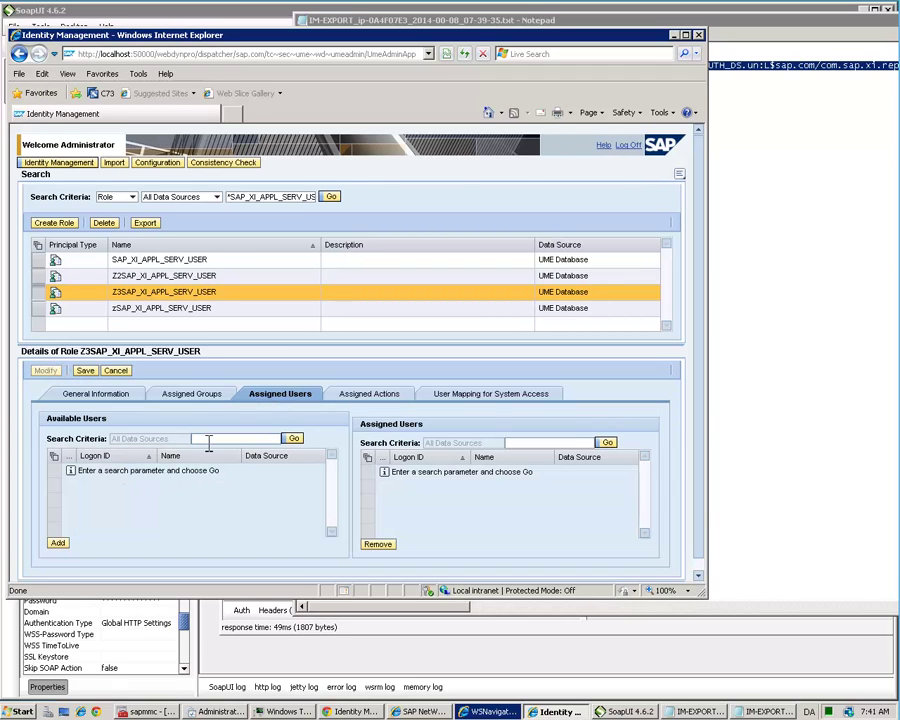
click(208, 440)
text(prox)
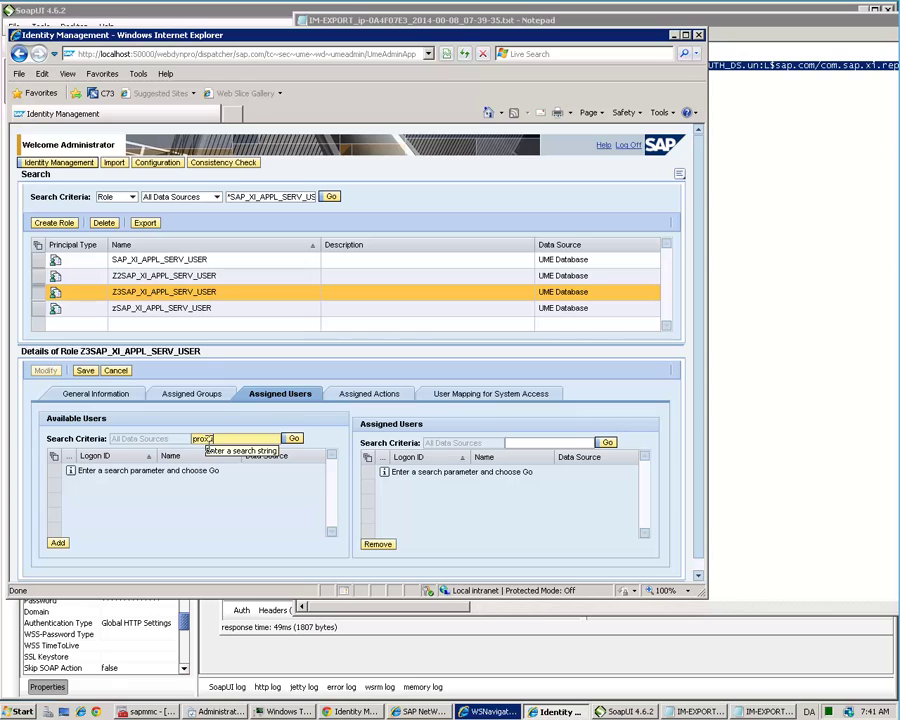
text(u)
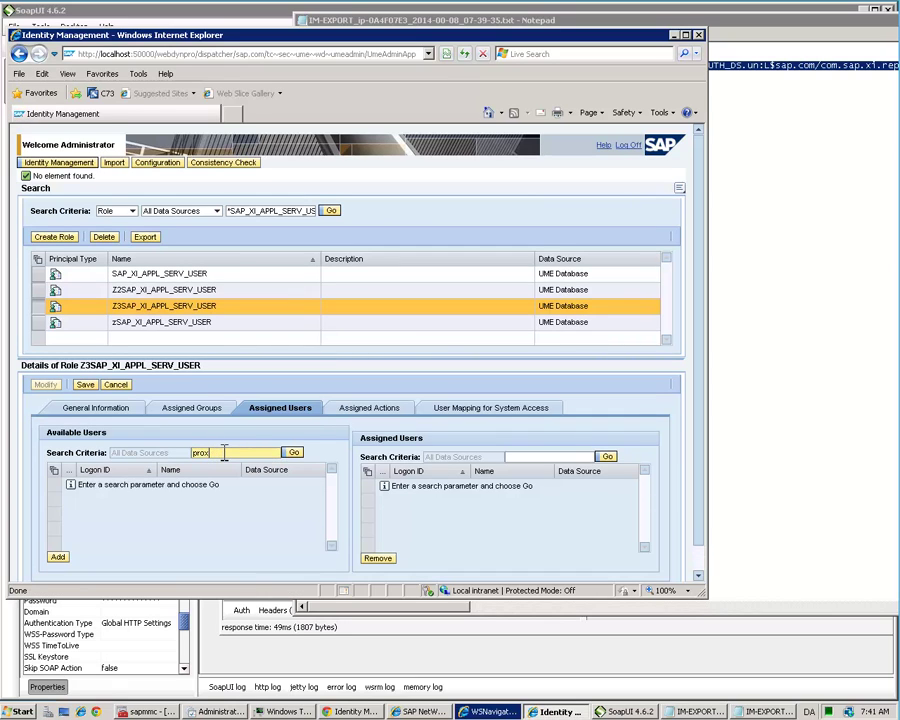
text(y)
key(Return)
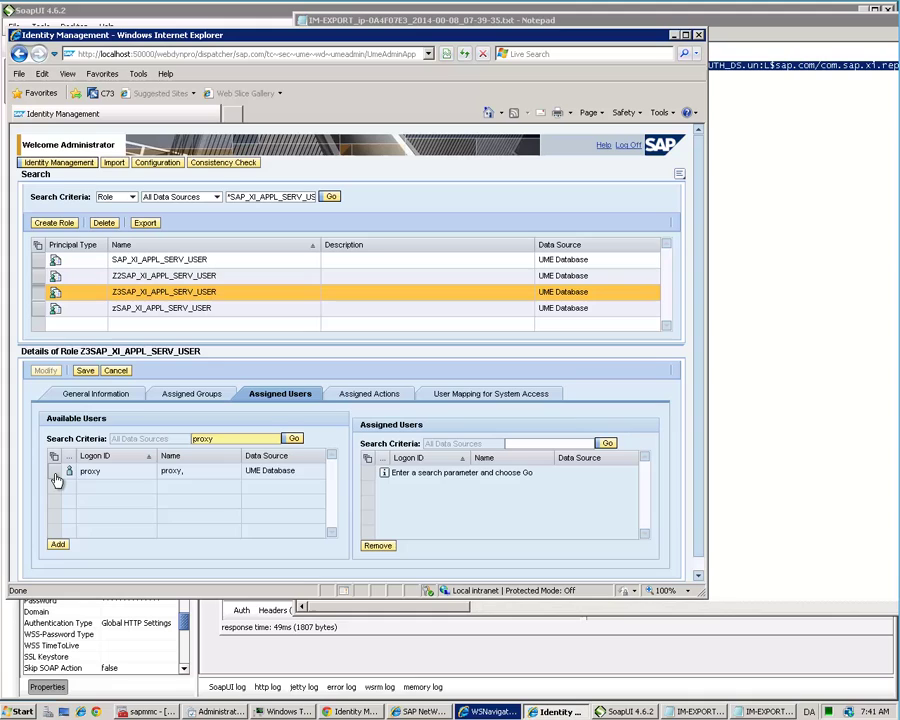
- Add the proxy user to the role's assigned users and save the role
click(55, 475)
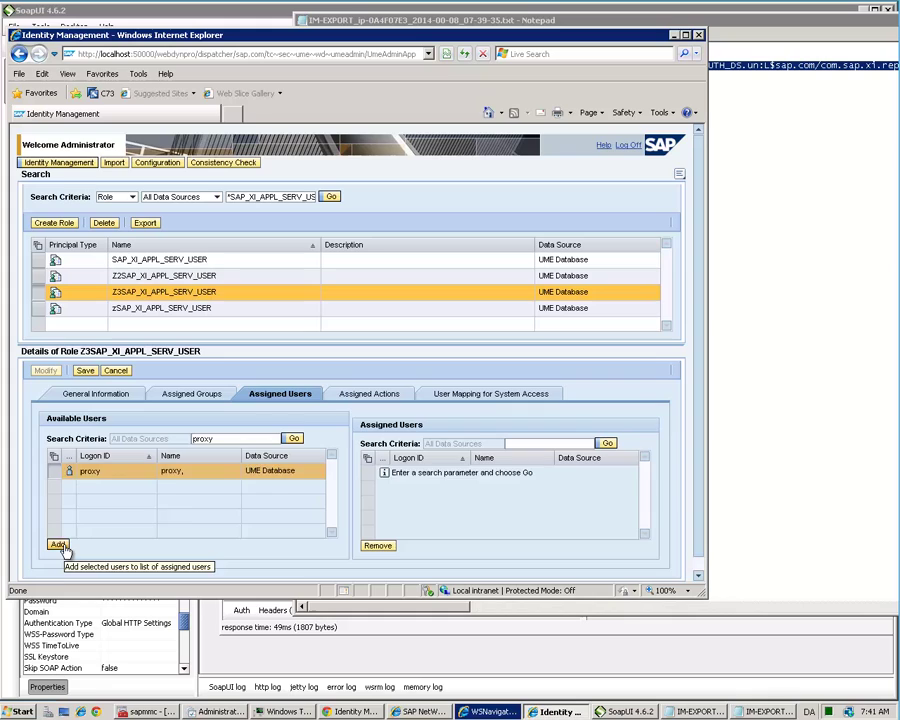
click(64, 548)
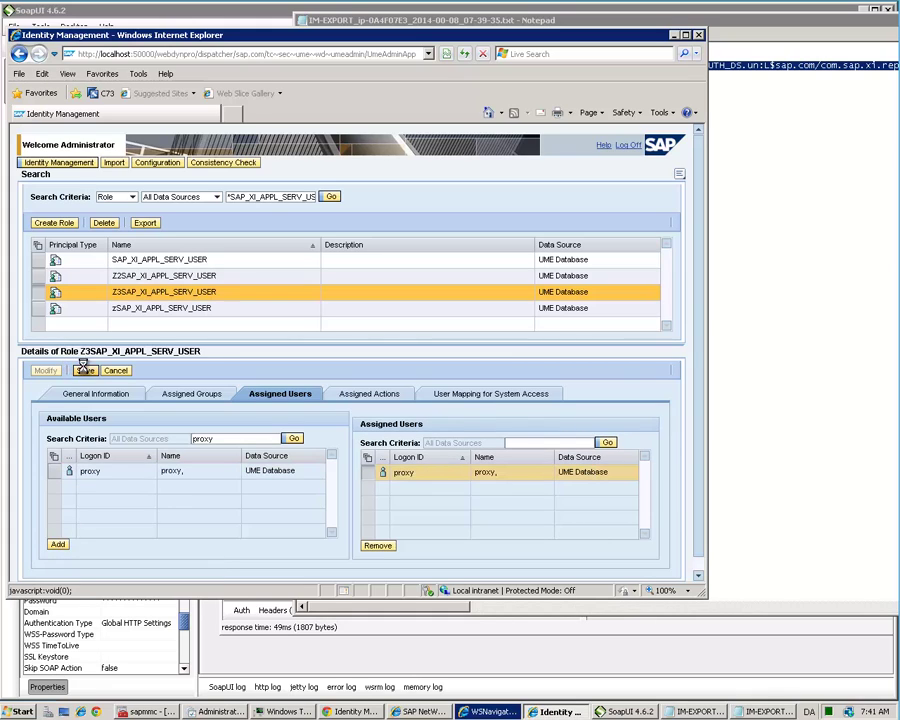
click(85, 370)
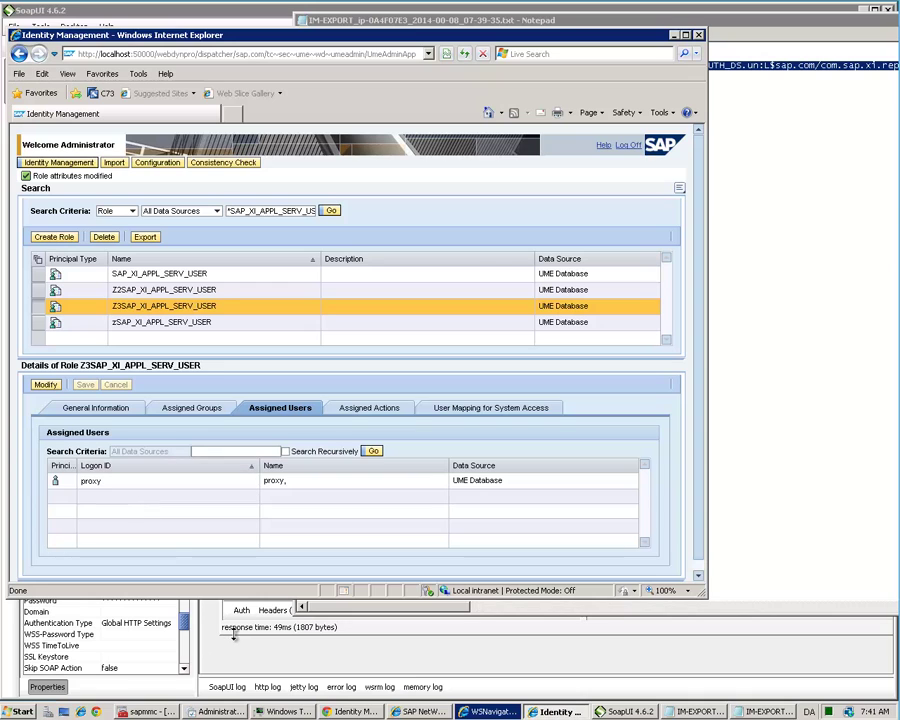
- Switch to SoapUI, resend Request 1 with the proxy user and examine the full width of the SOAP response
click(234, 633)
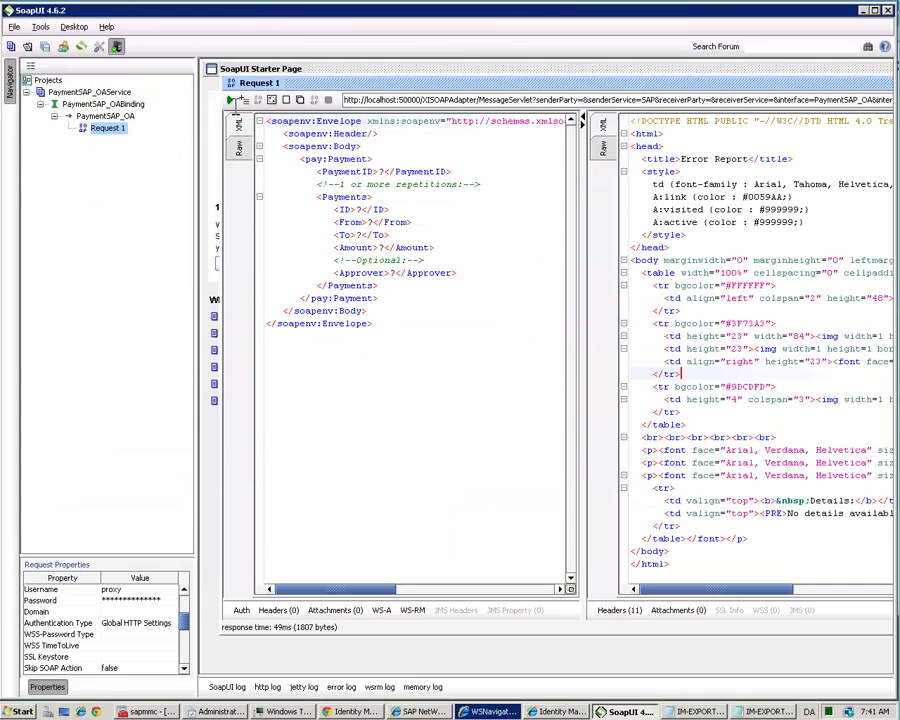
click(230, 102)
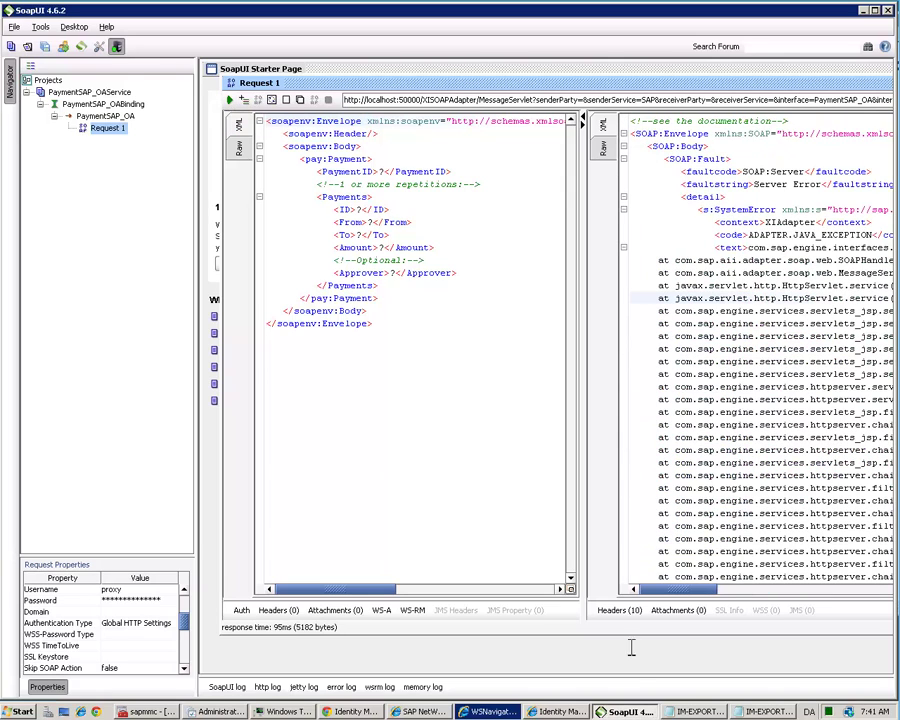
click(746, 592)
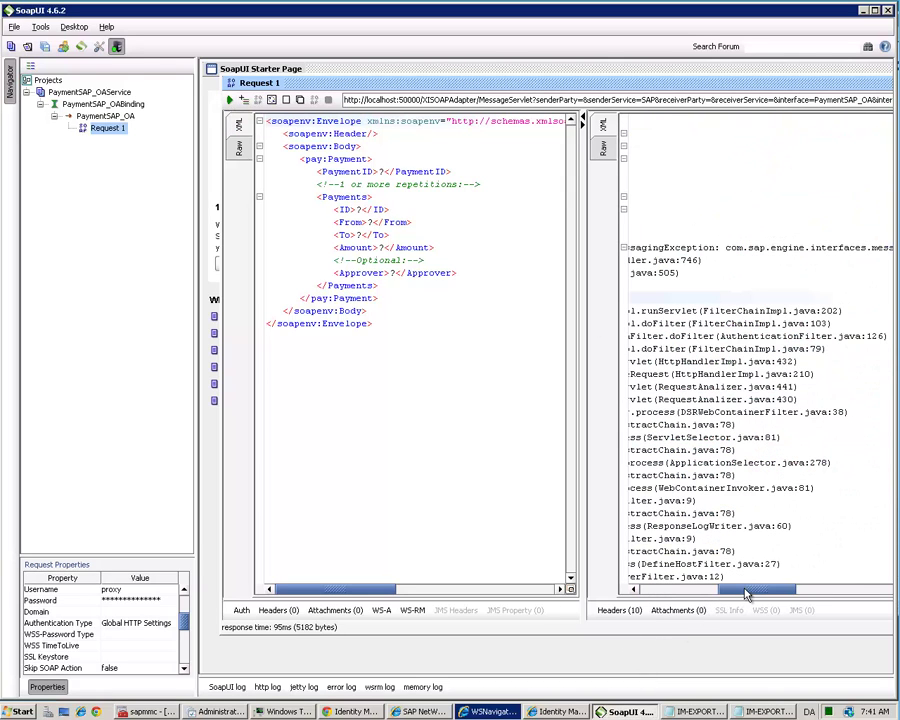
mouse_move(803, 596)
mouse_down()
mouse_move(852, 595)
mouse_move(690, 597)
mouse_up()
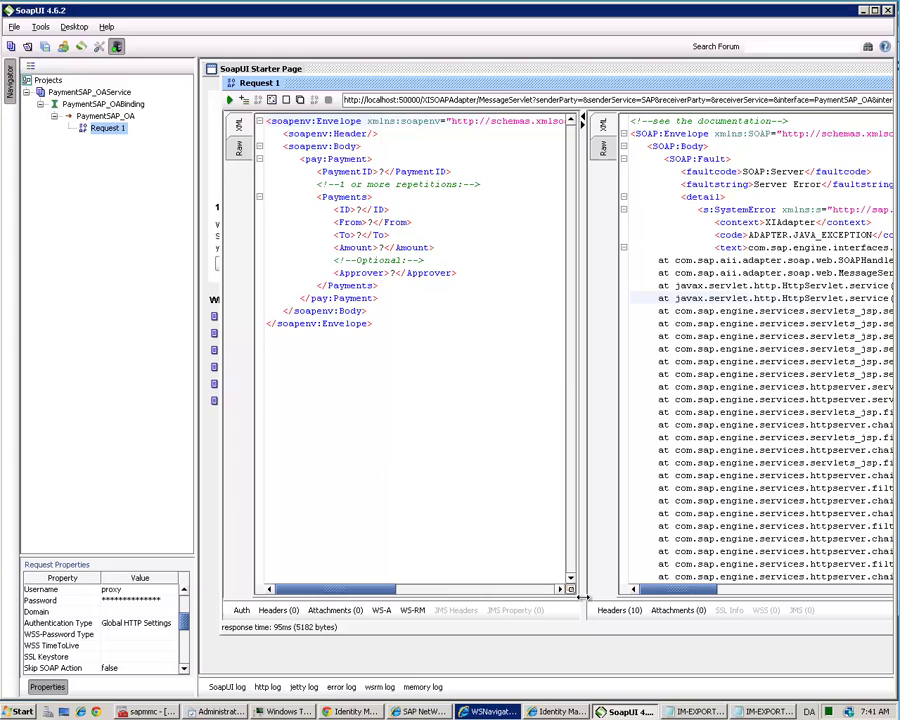